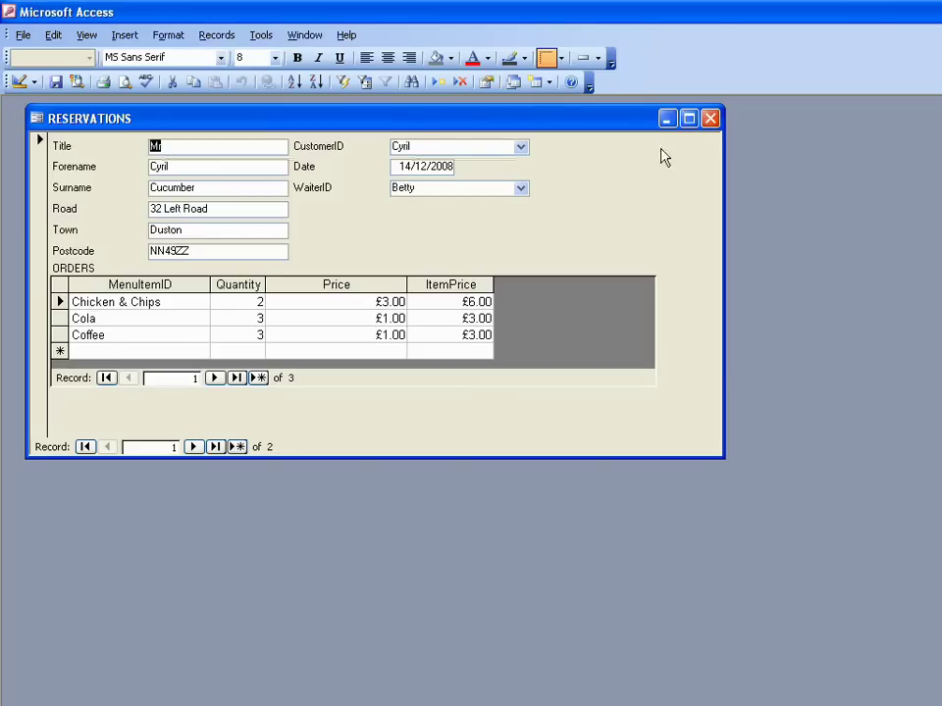
# Close RESERVATIONS, open ORDERS Subform in Design view, and add unbound text box Text12 to its Form Footer
pyautogui.click(710, 118)
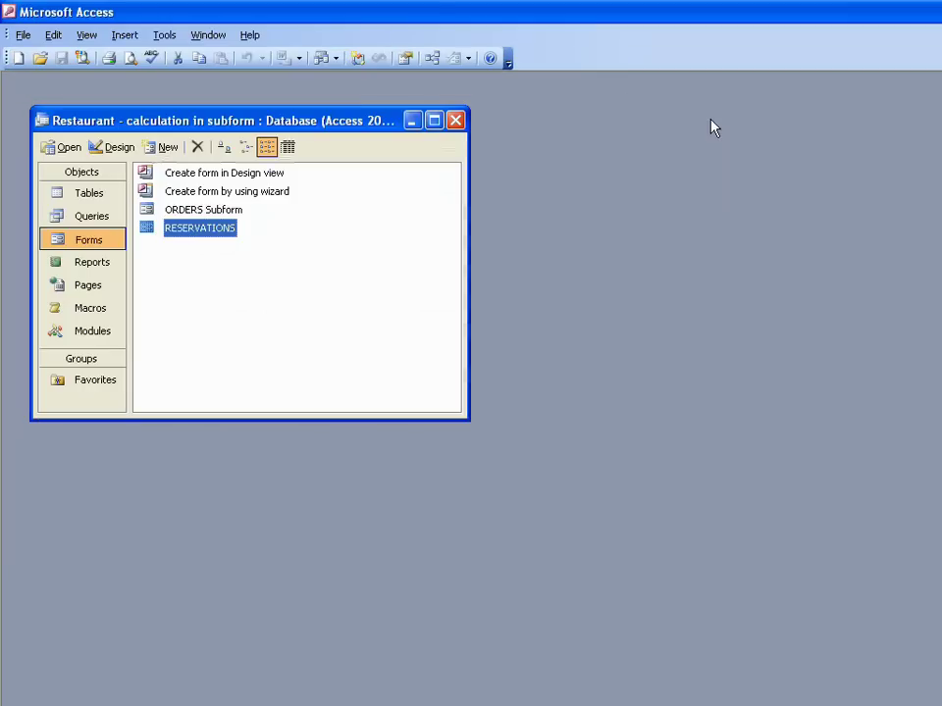
pyautogui.click(231, 215)
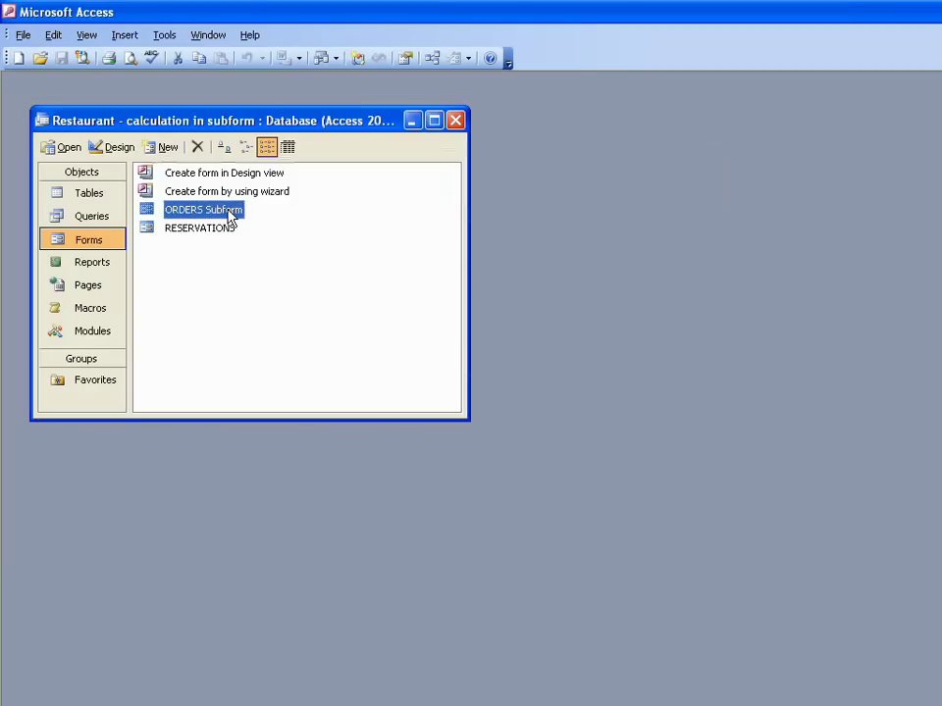
pyautogui.click(113, 148)
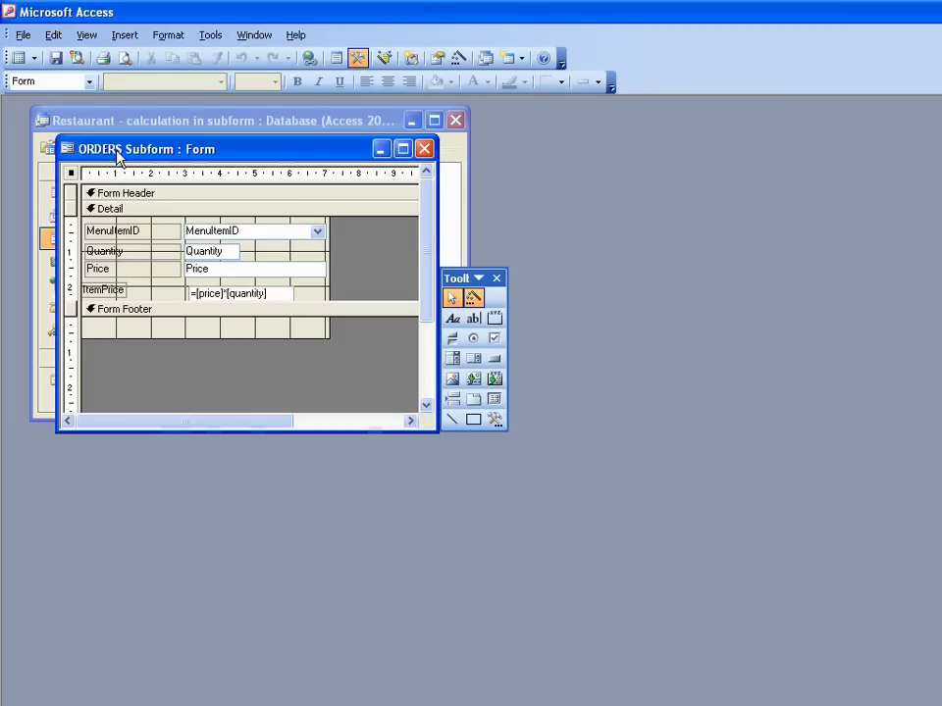
pyautogui.click(470, 326)
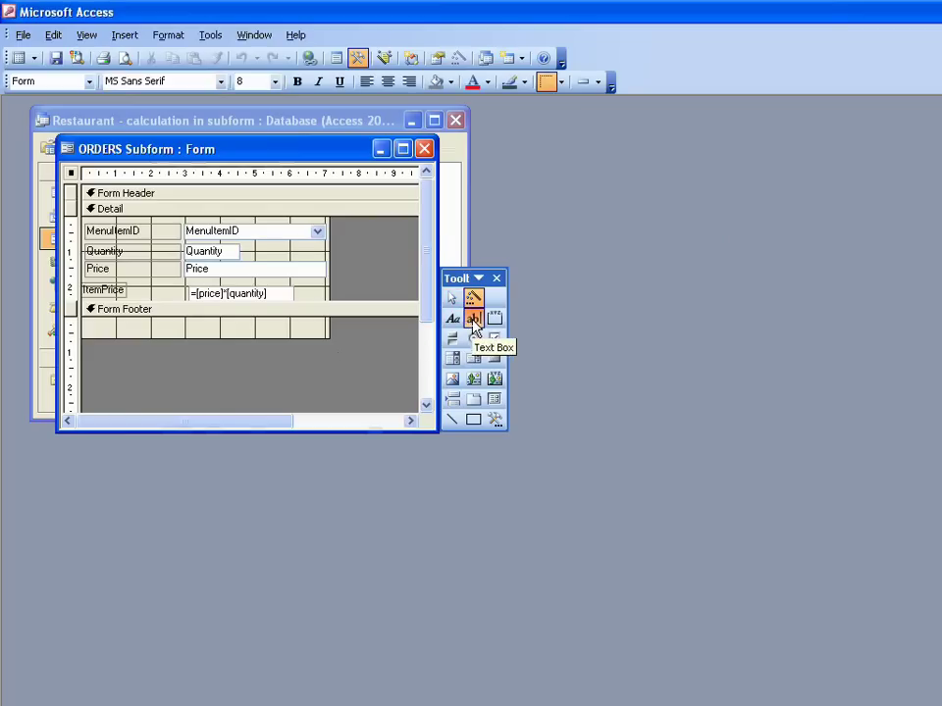
pyautogui.click(121, 332)
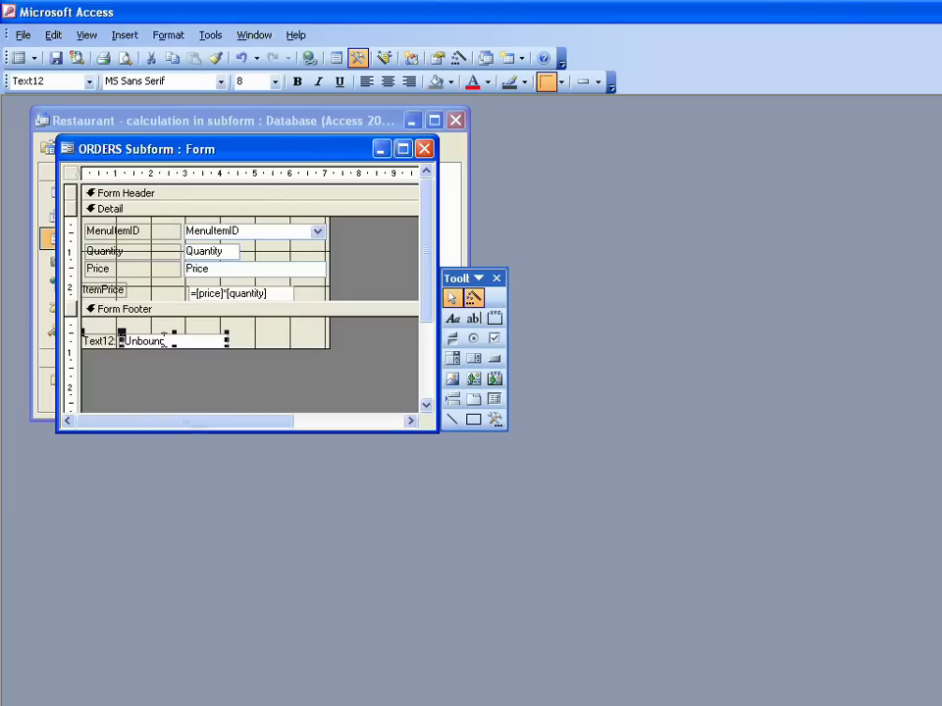
# Set the footer text box's Name property to OrderTotal
pyautogui.rightClick(164, 340)
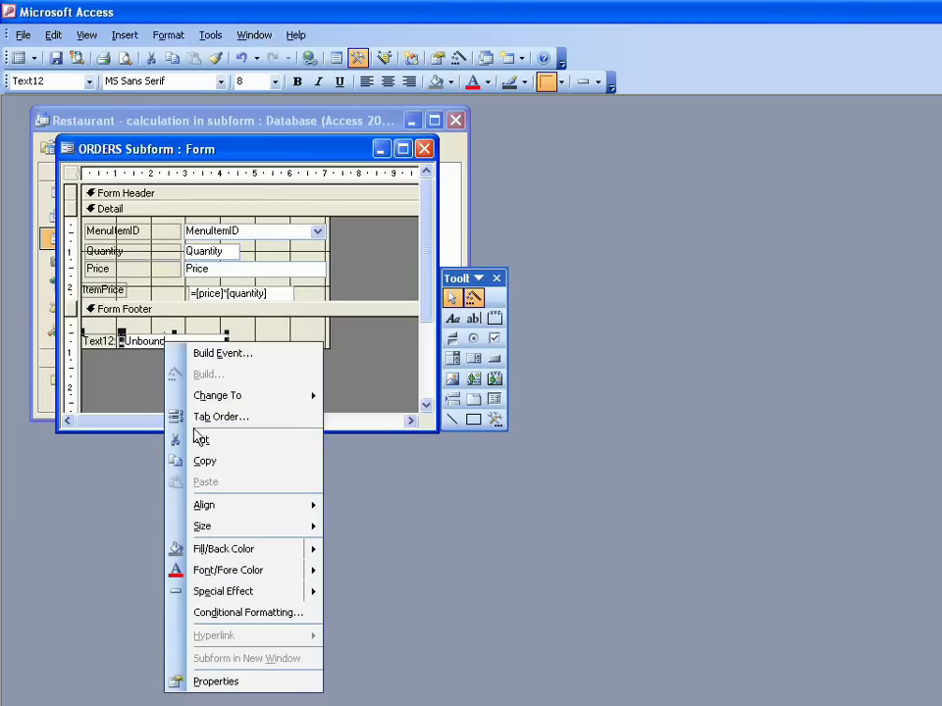
pyautogui.click(175, 682)
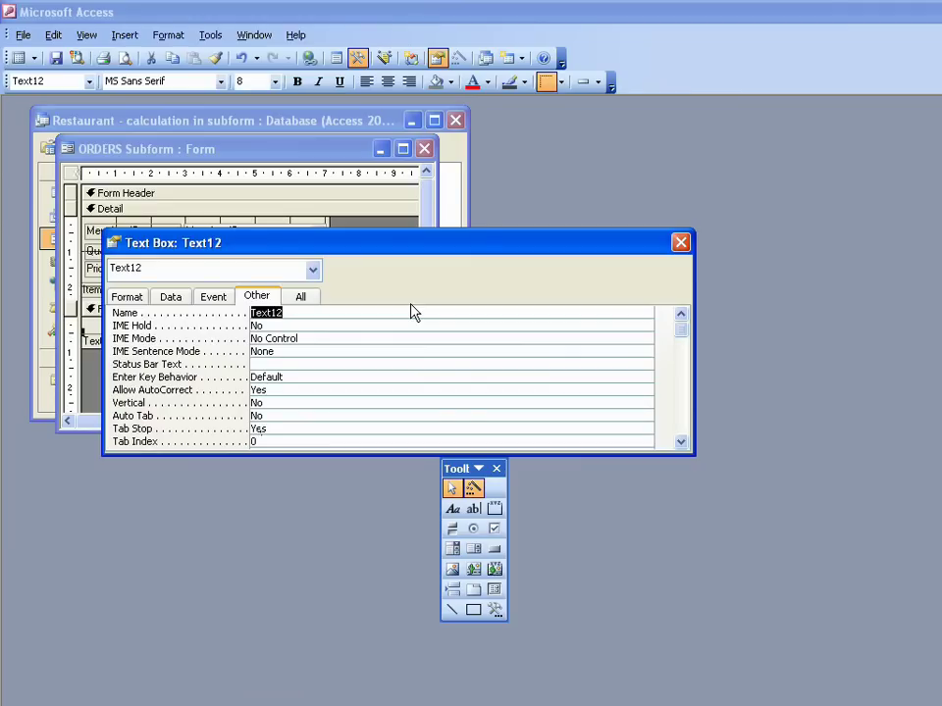
pyautogui.write('OrderTotal')
pyautogui.click(681, 243)
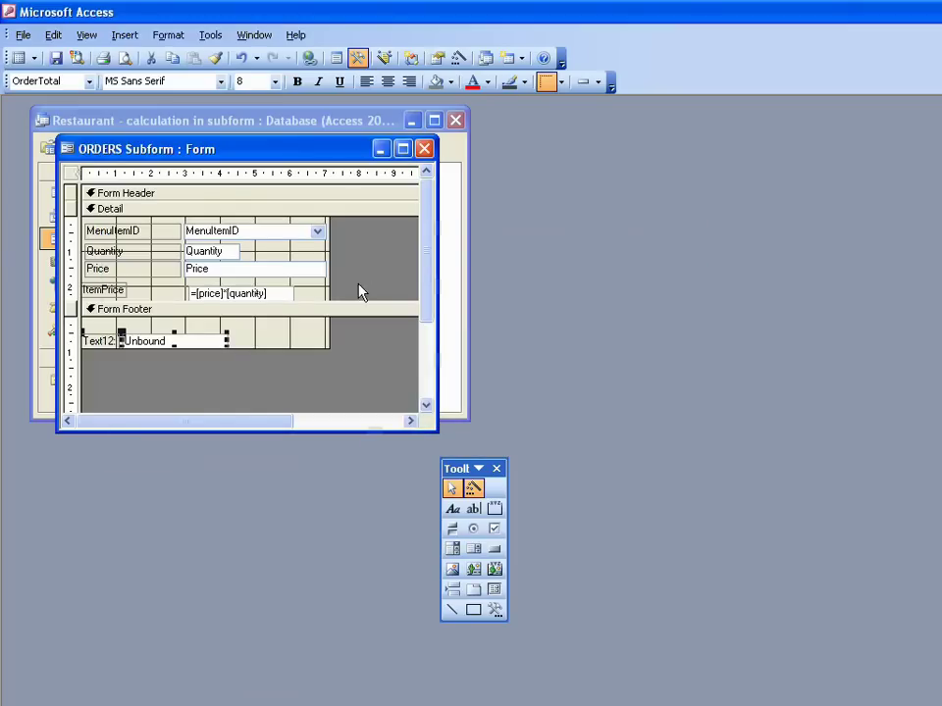
# Enter the expression =sum([price]*[quantity]) in the footer text box
pyautogui.click(174, 340)
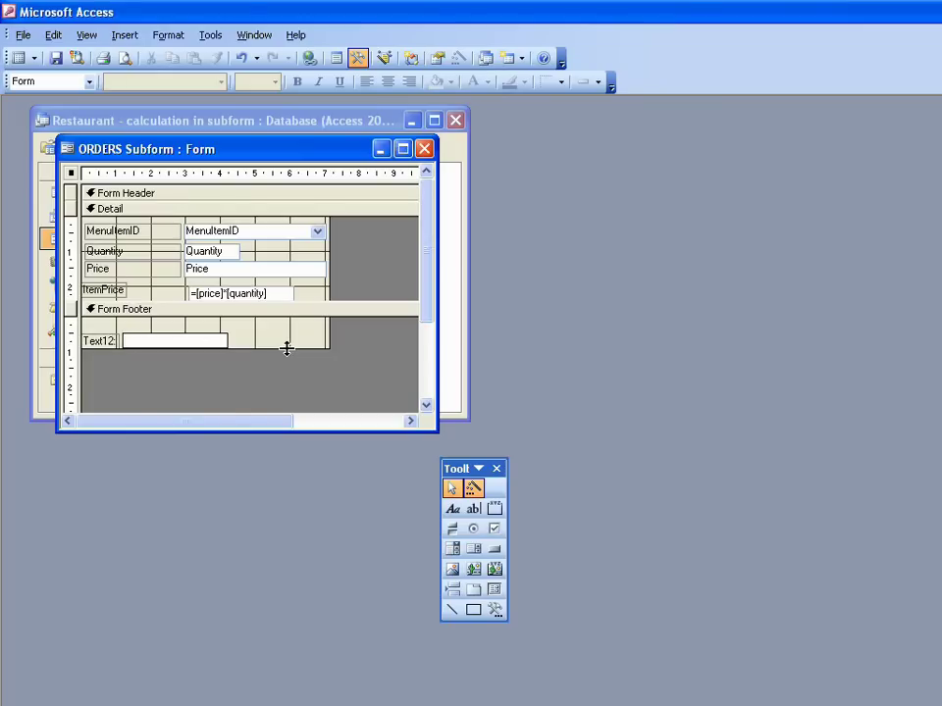
pyautogui.write('=sum([price]*[quantit')
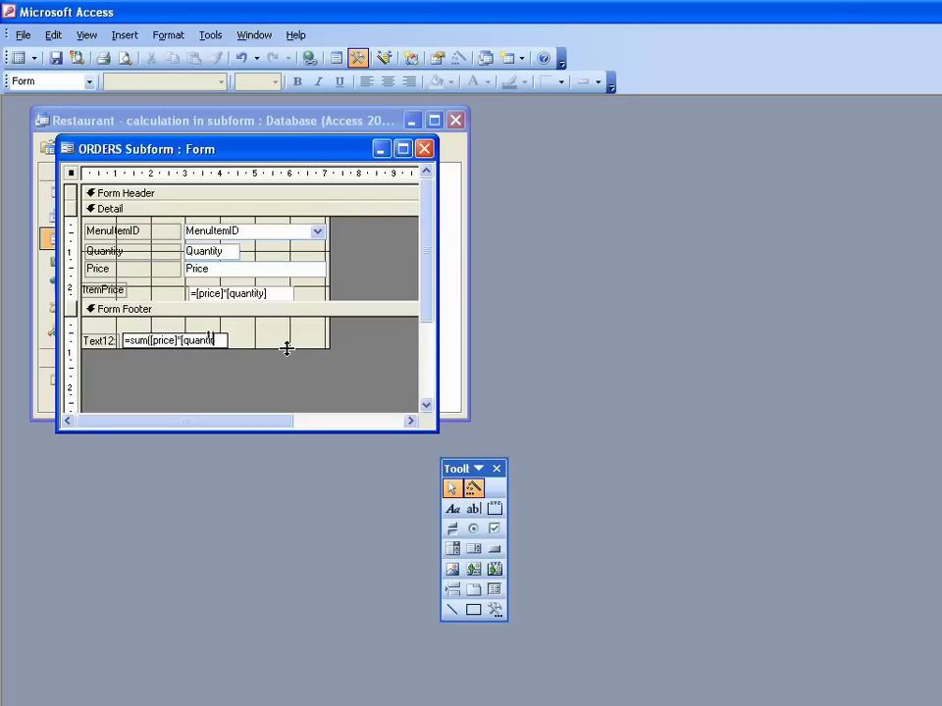
pyautogui.write('y])')
# Check ORDERS Subform in Datasheet view, then close it and save its design changes
pyautogui.click(19, 59)
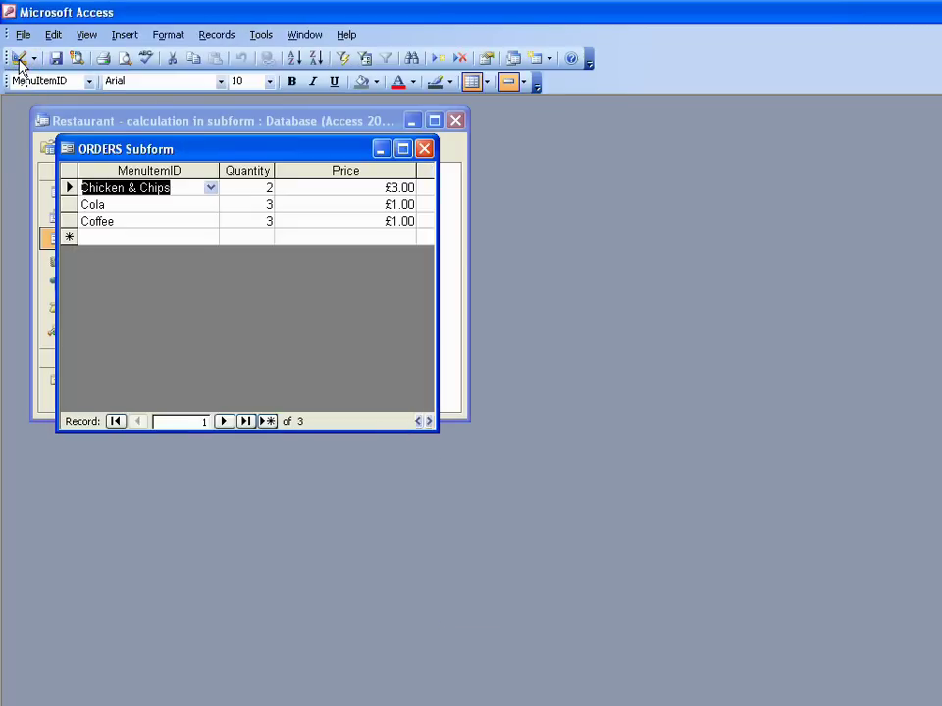
pyautogui.click(425, 150)
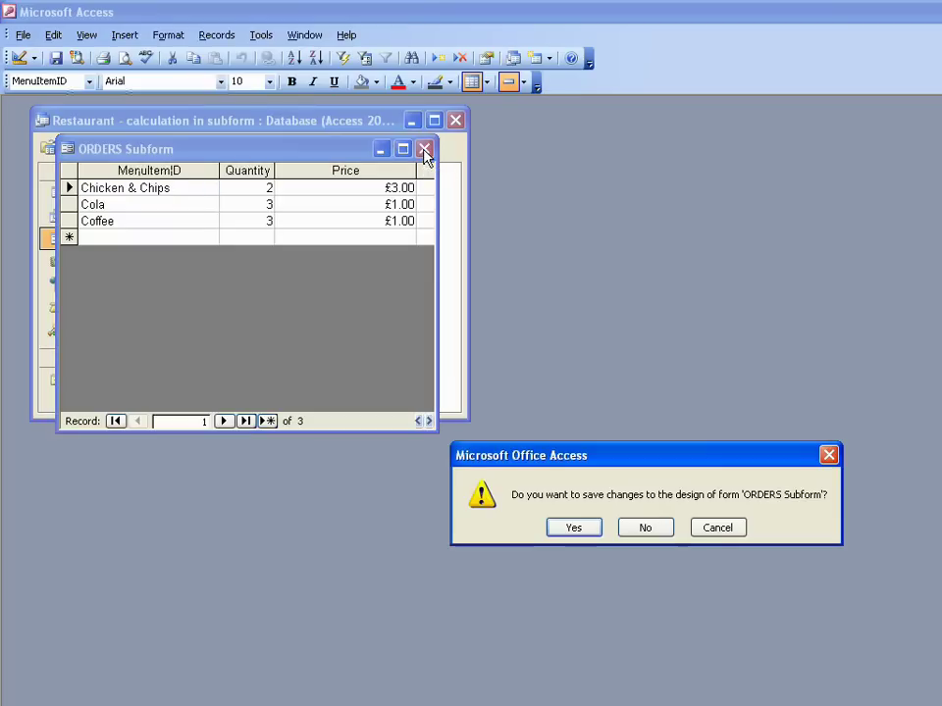
pyautogui.click(577, 527)
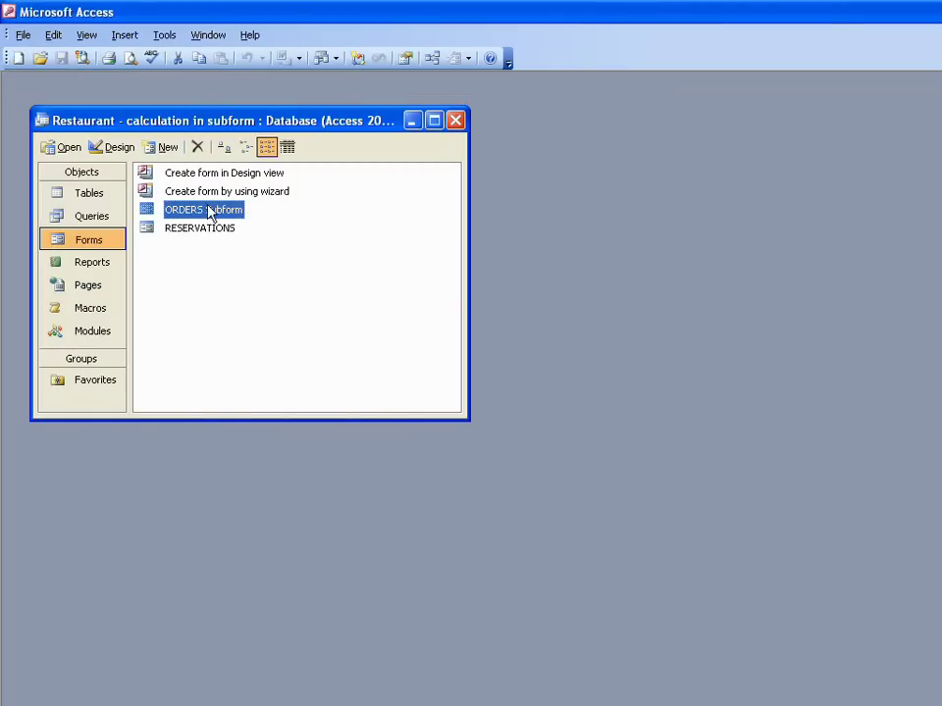
pyautogui.click(117, 147)
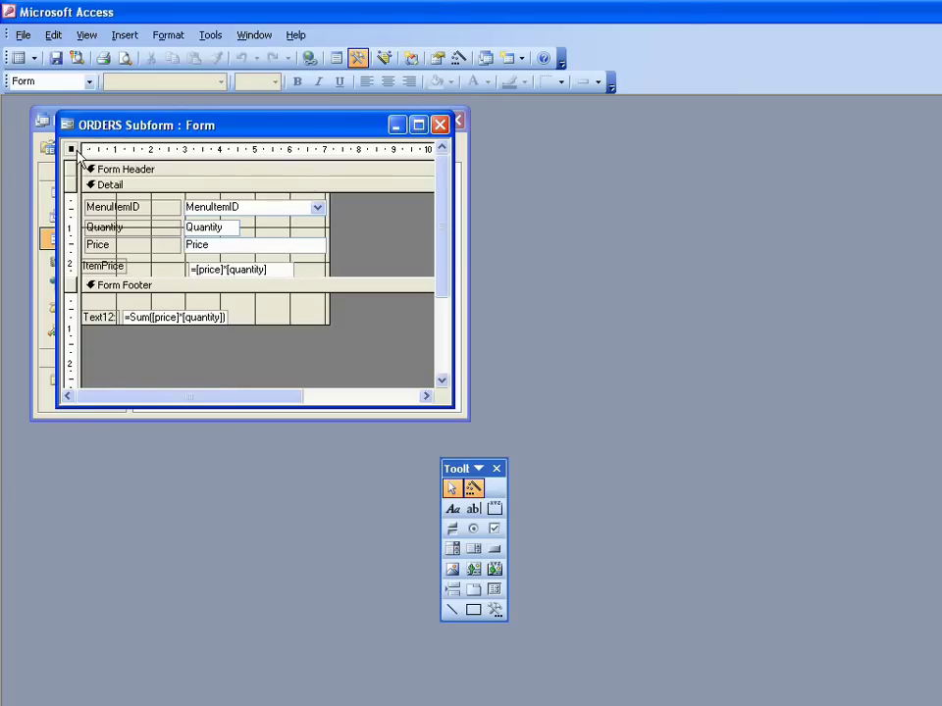
pyautogui.rightClick(71, 150)
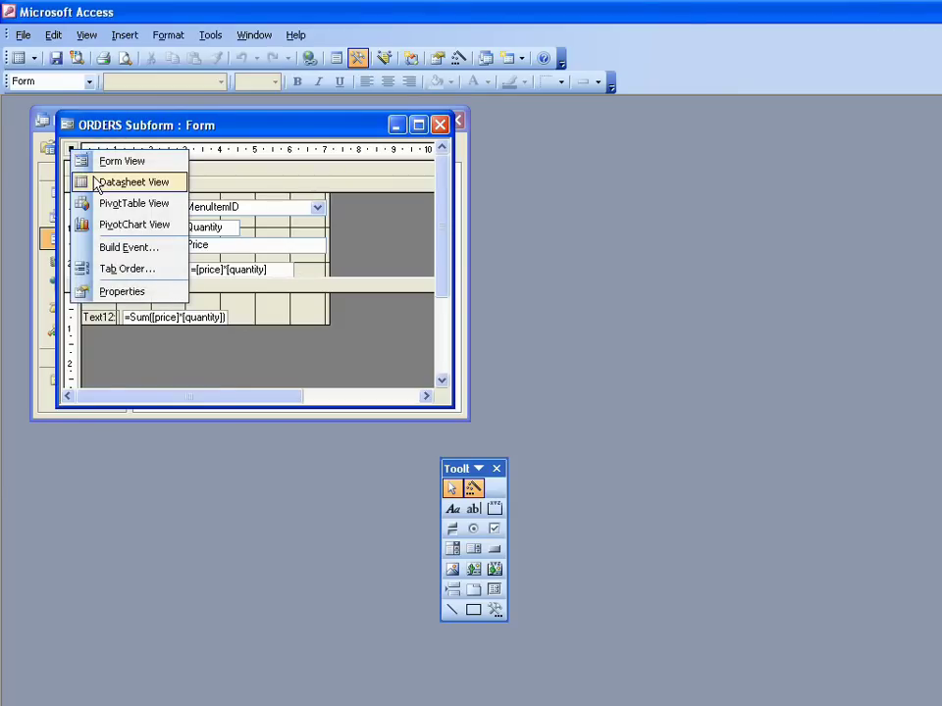
pyautogui.click(95, 161)
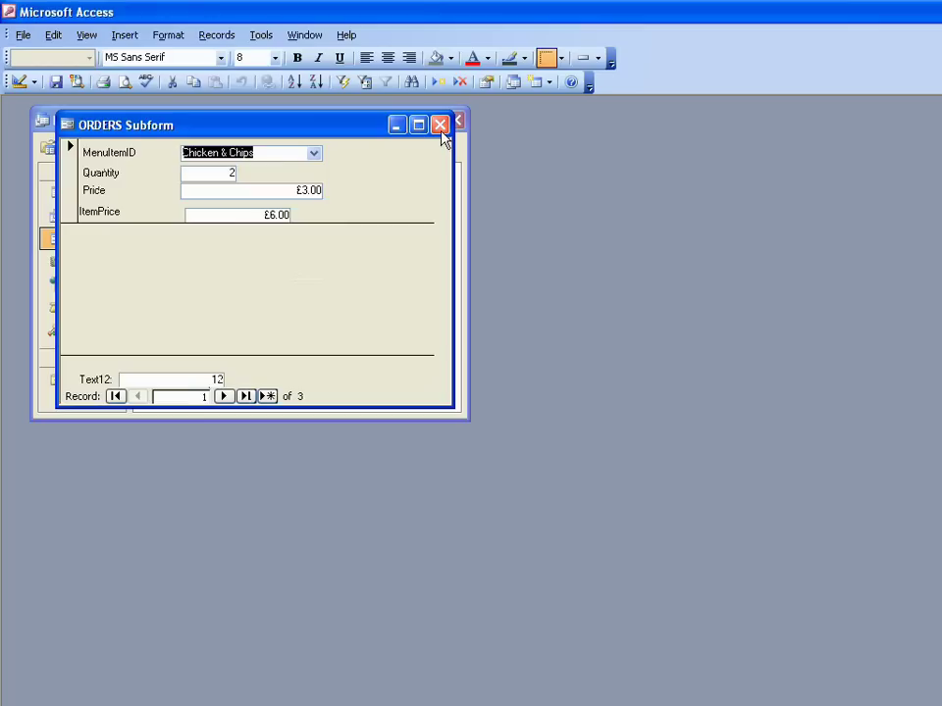
pyautogui.click(20, 82)
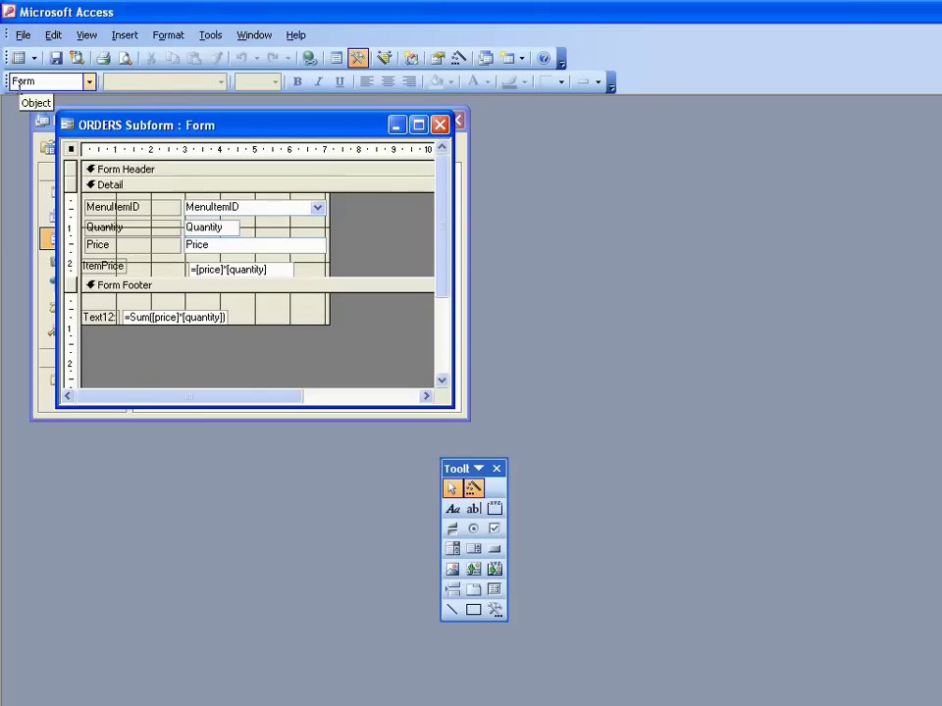
pyautogui.rightClick(71, 149)
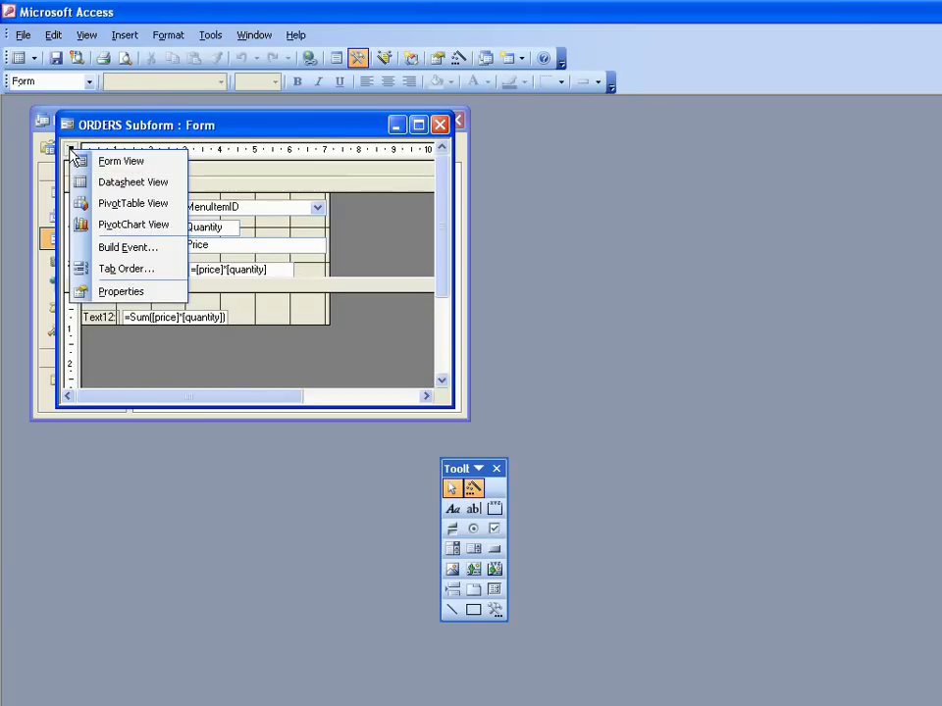
pyautogui.click(80, 181)
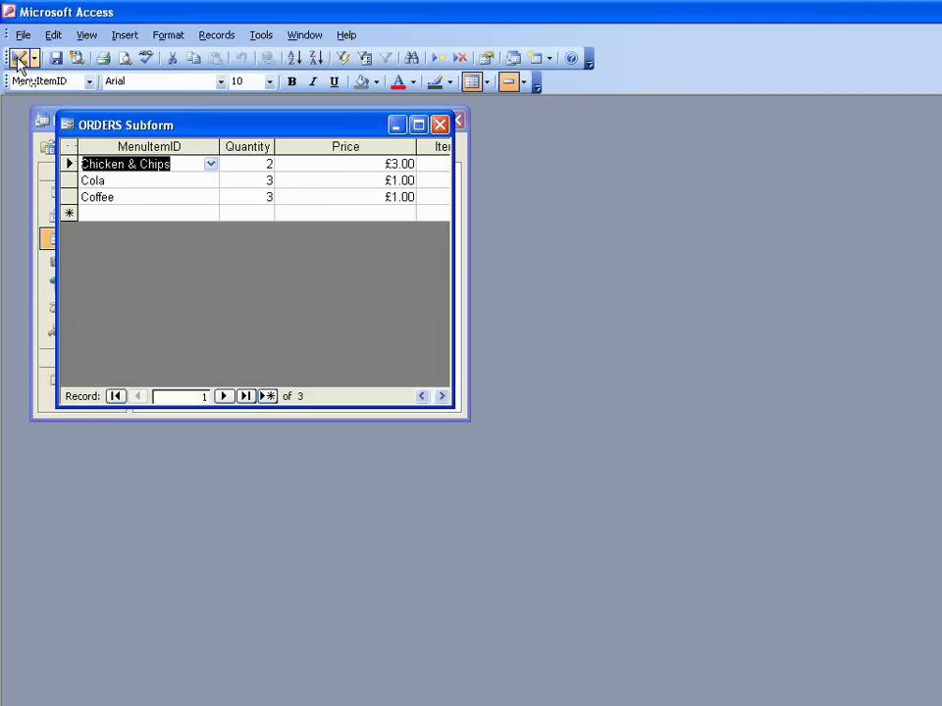
pyautogui.click(439, 124)
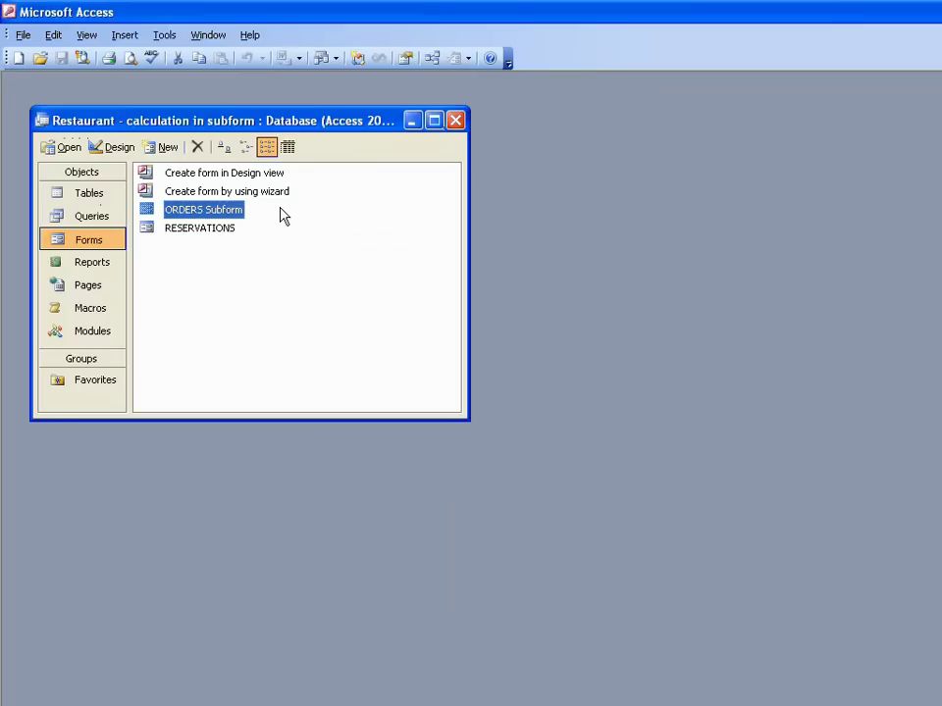
# Open RESERVATIONS in Design view and draw unbound text box Text22 right of Road/Town
pyautogui.click(209, 230)
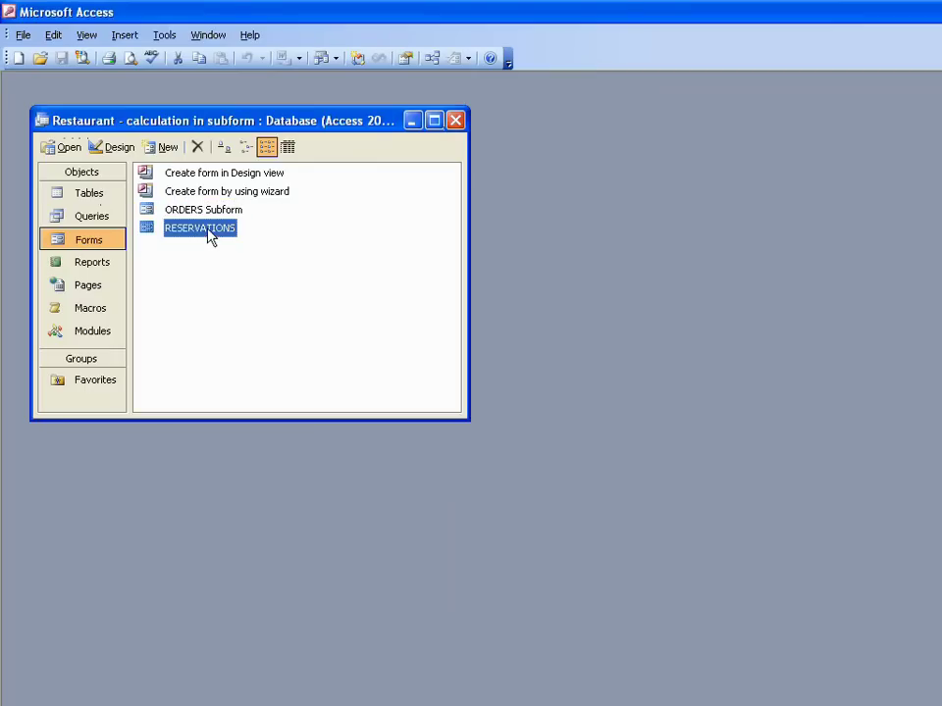
pyautogui.click(124, 155)
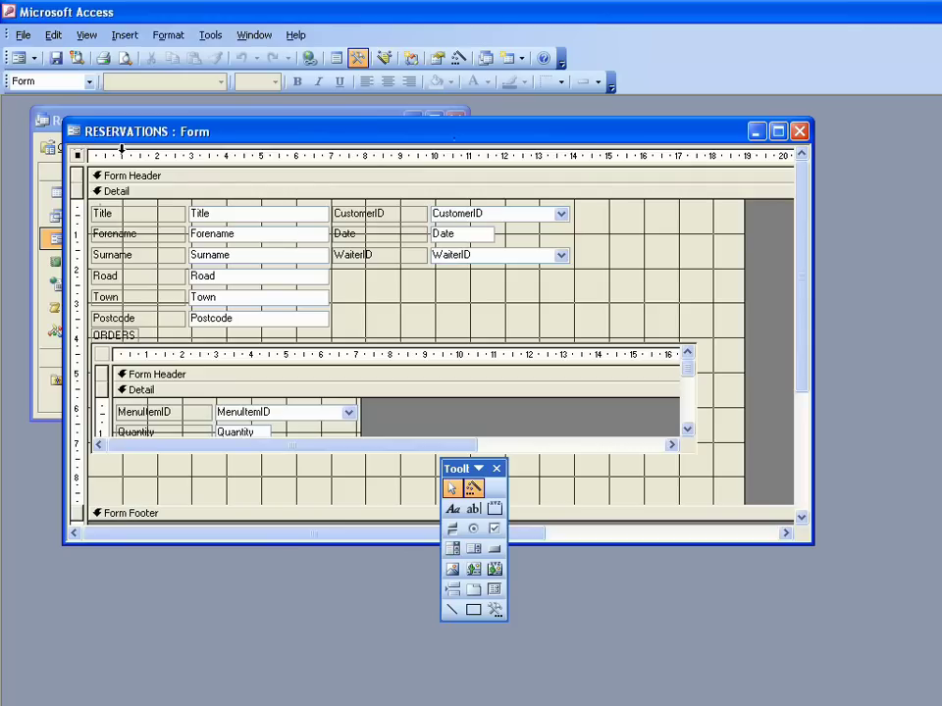
pyautogui.click(474, 509)
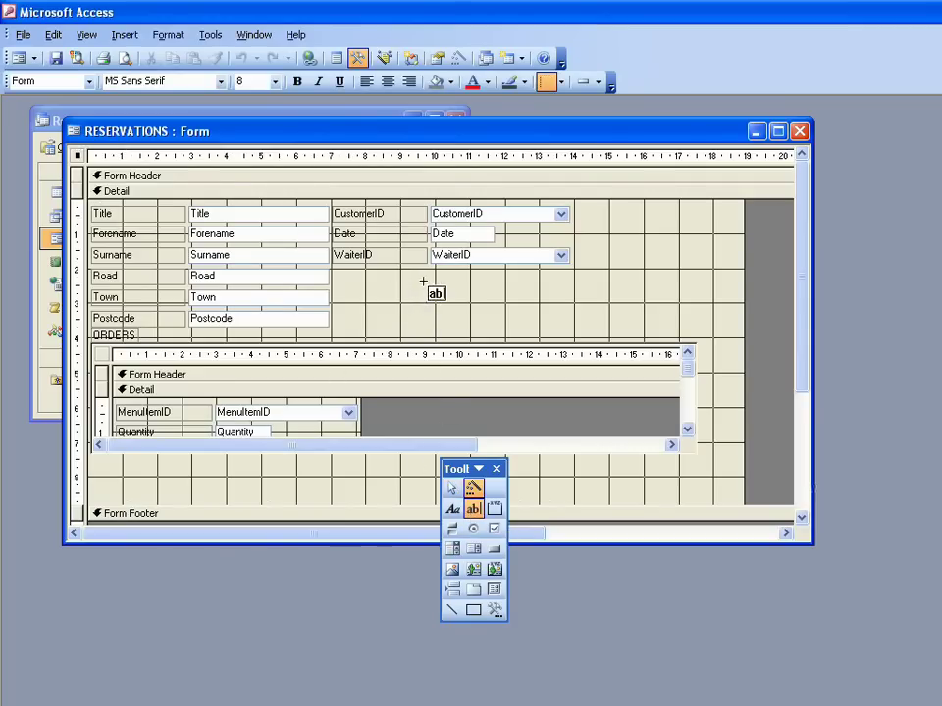
pyautogui.moveTo(424, 283); pyautogui.dragTo(706, 308)
pyautogui.moveTo(706, 308); pyautogui.dragTo(706, 308)
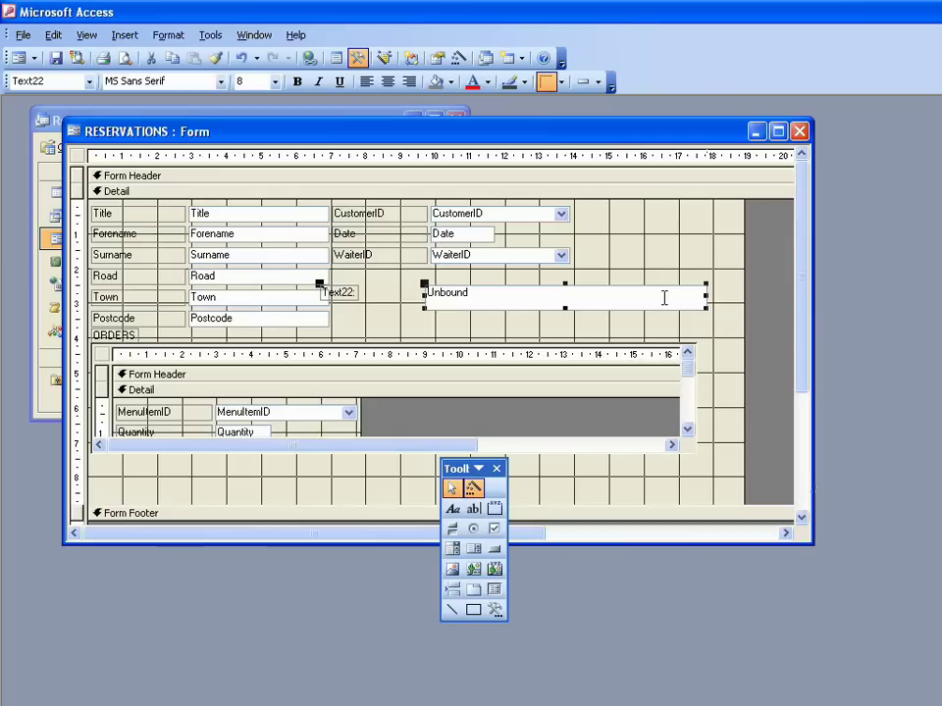
# Type the expression =[oreders subform].form!ordertotal into the new text box
pyautogui.click(518, 291)
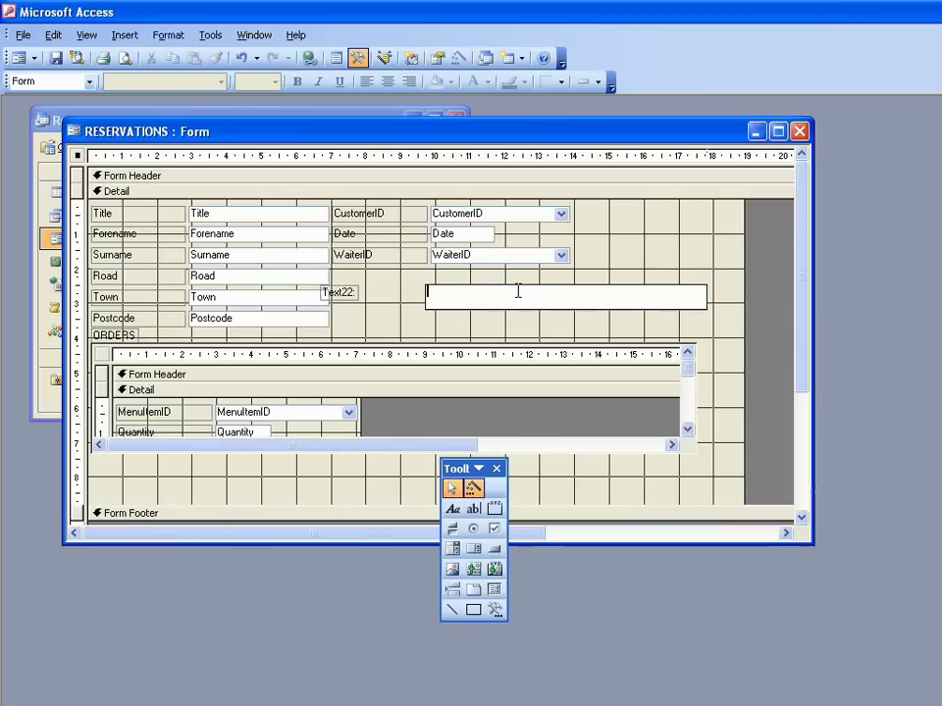
pyautogui.write('=[')
pyautogui.moveTo(474, 142); pyautogui.dragTo(433, 353)
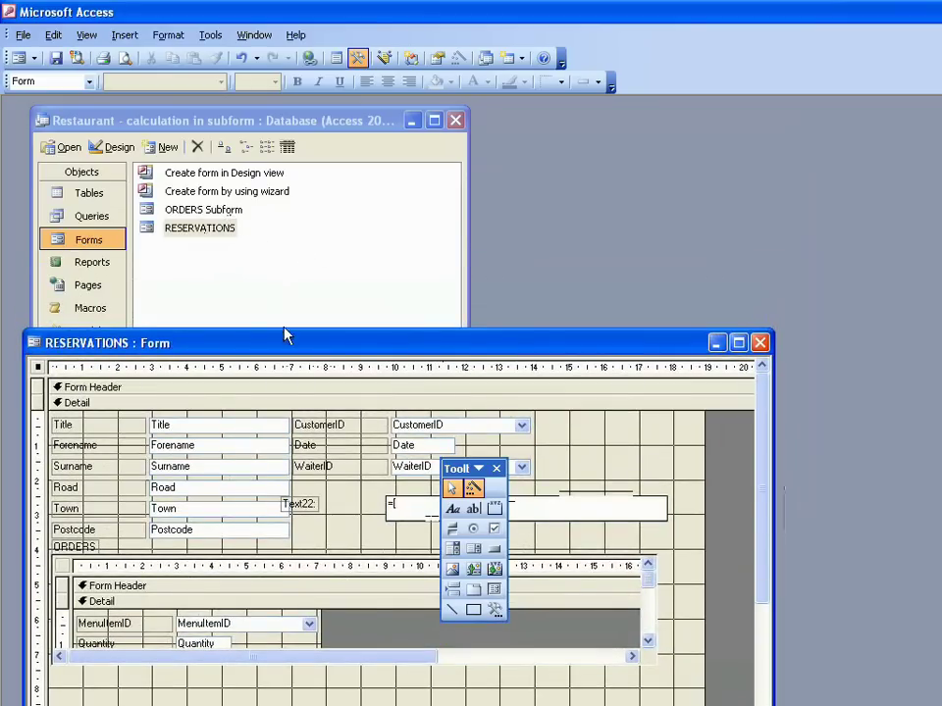
pyautogui.moveTo(284, 345); pyautogui.dragTo(292, 134)
pyautogui.write('o')
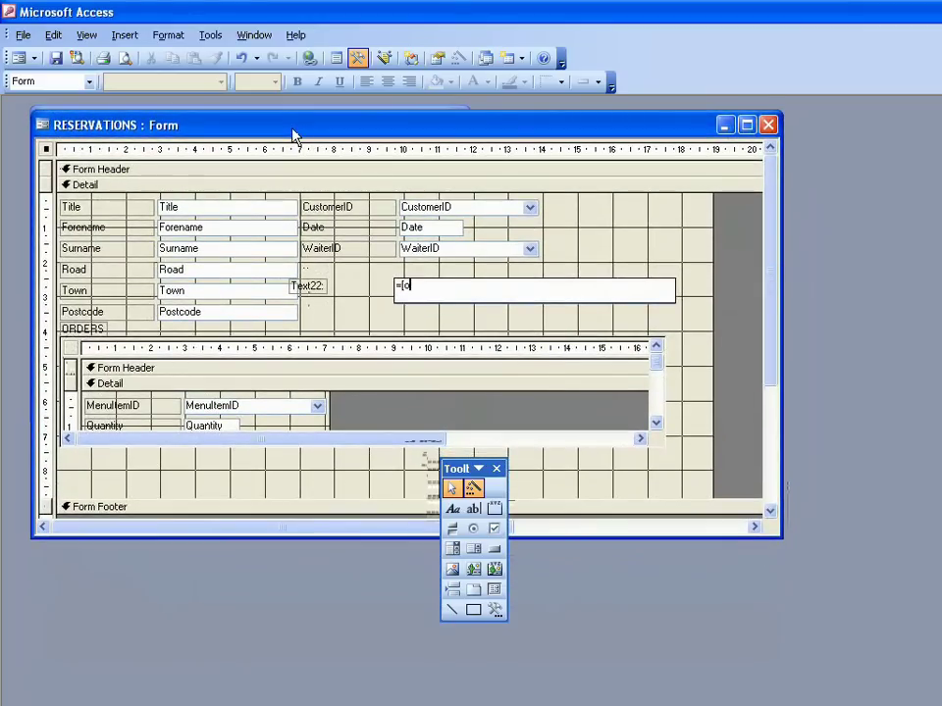
pyautogui.write('reders subform].form')
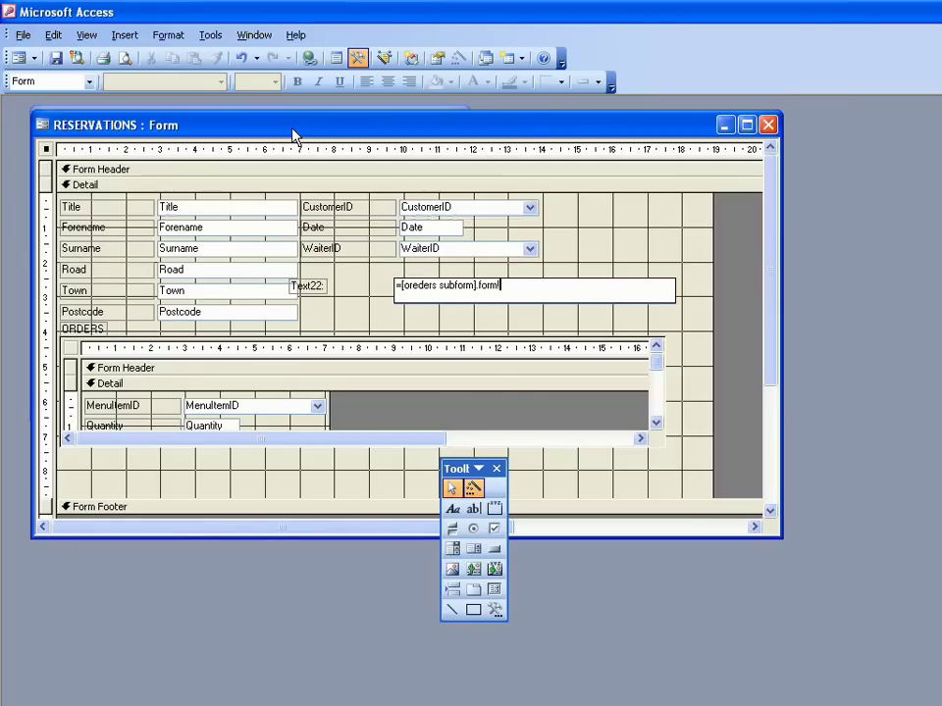
pyautogui.write('!ordertotal')
# Set the total box's Format property to Currency
pyautogui.click(566, 321)
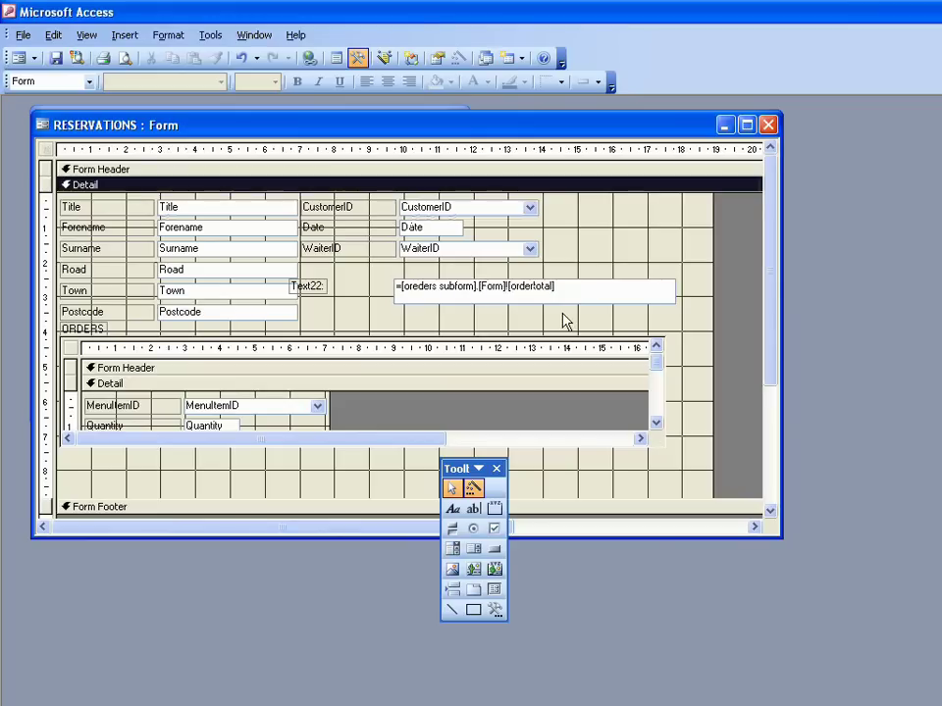
pyautogui.rightClick(568, 298)
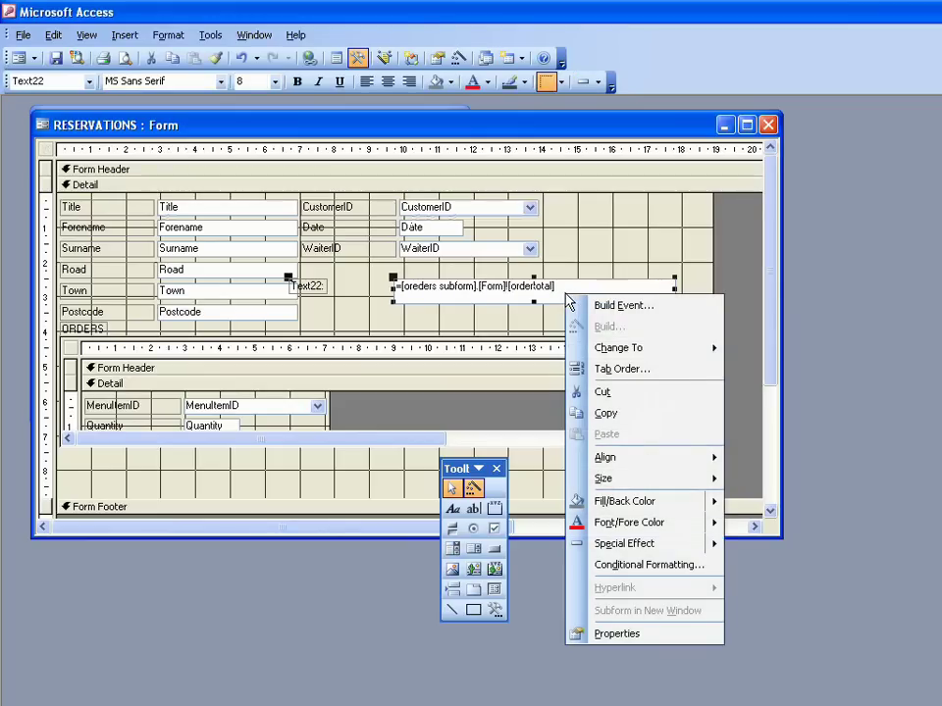
pyautogui.click(628, 639)
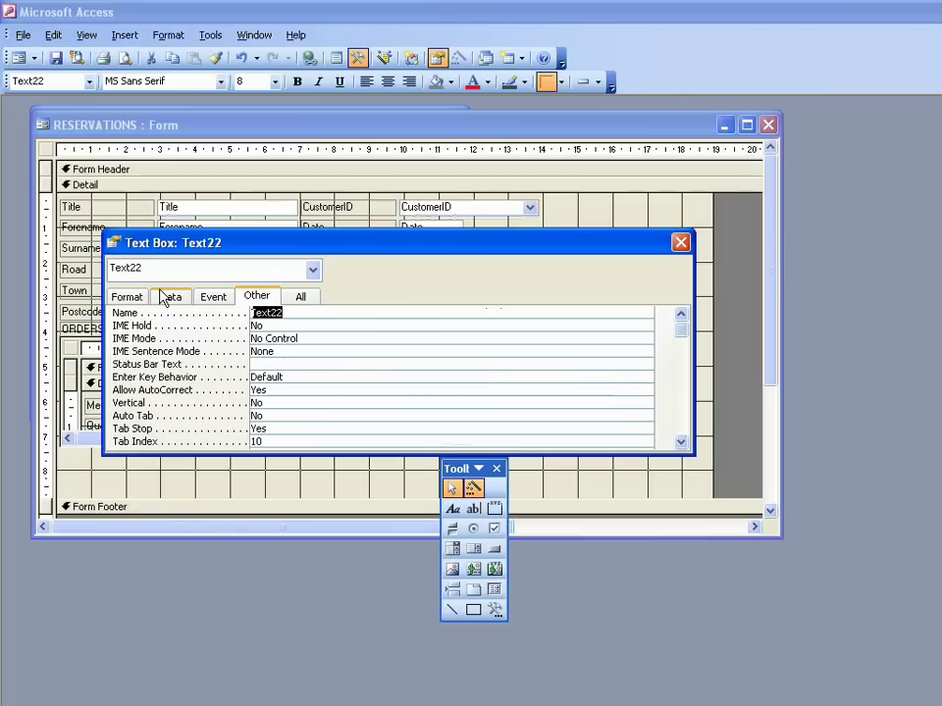
pyautogui.click(124, 297)
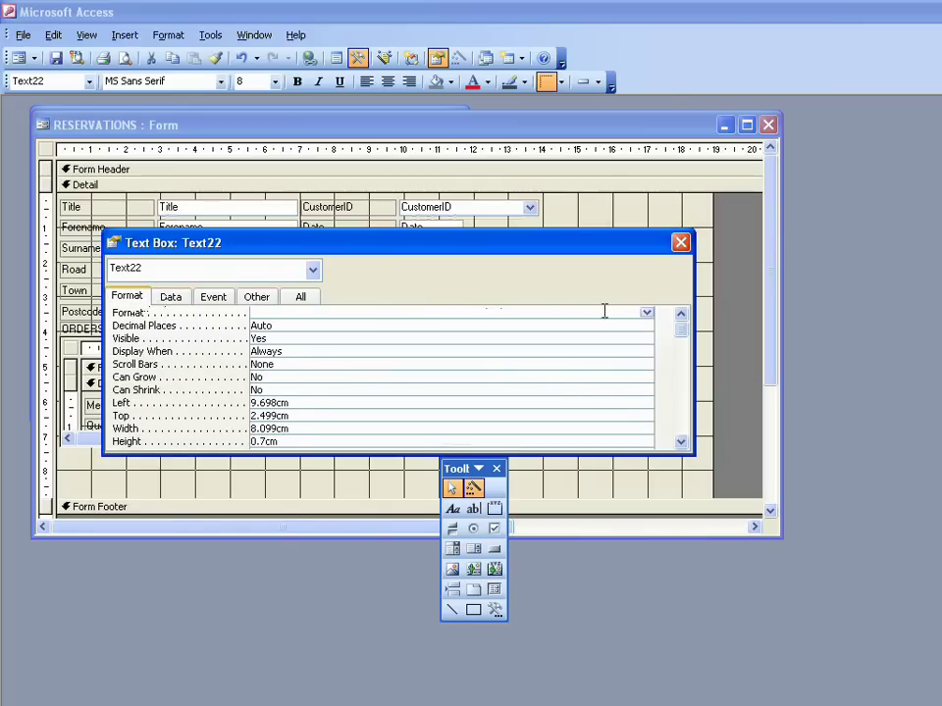
pyautogui.click(646, 312)
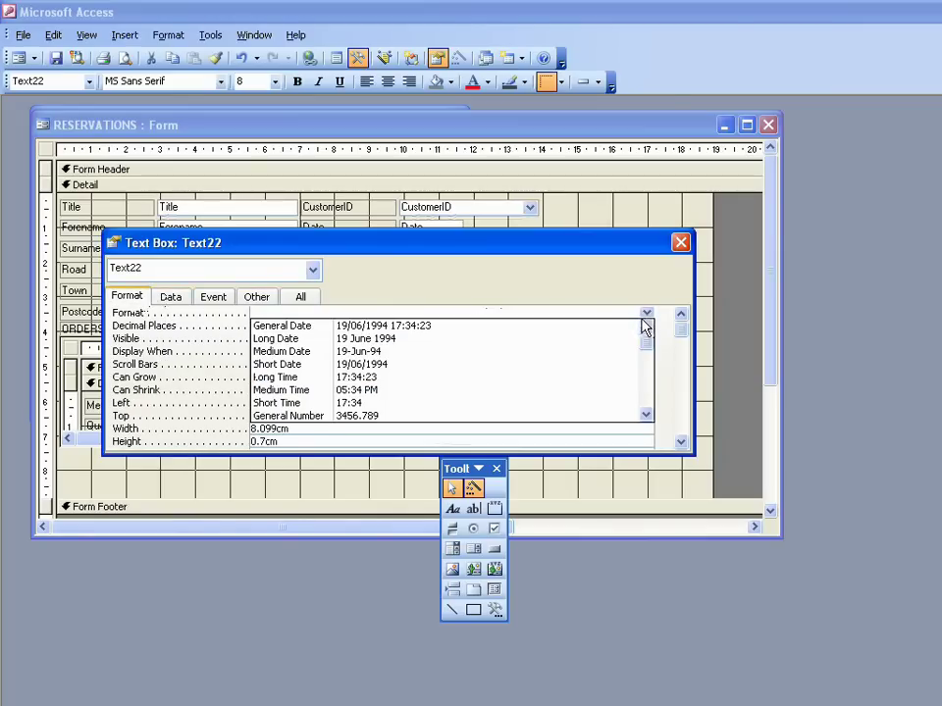
pyautogui.click(646, 414)
pyautogui.click(646, 414)
pyautogui.click(645, 414)
pyautogui.click(646, 414)
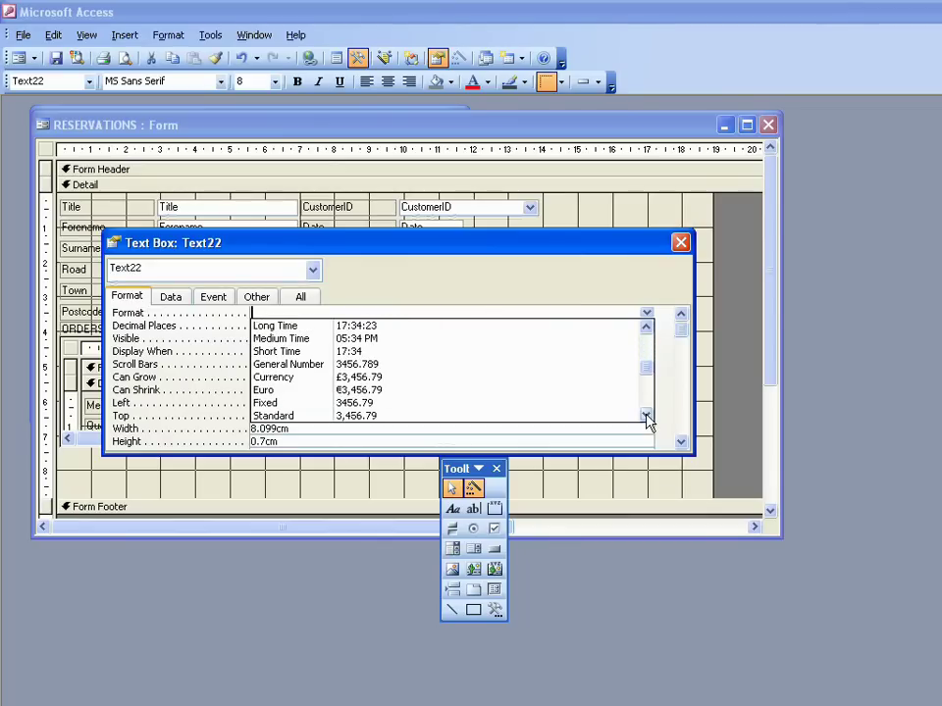
pyautogui.click(608, 381)
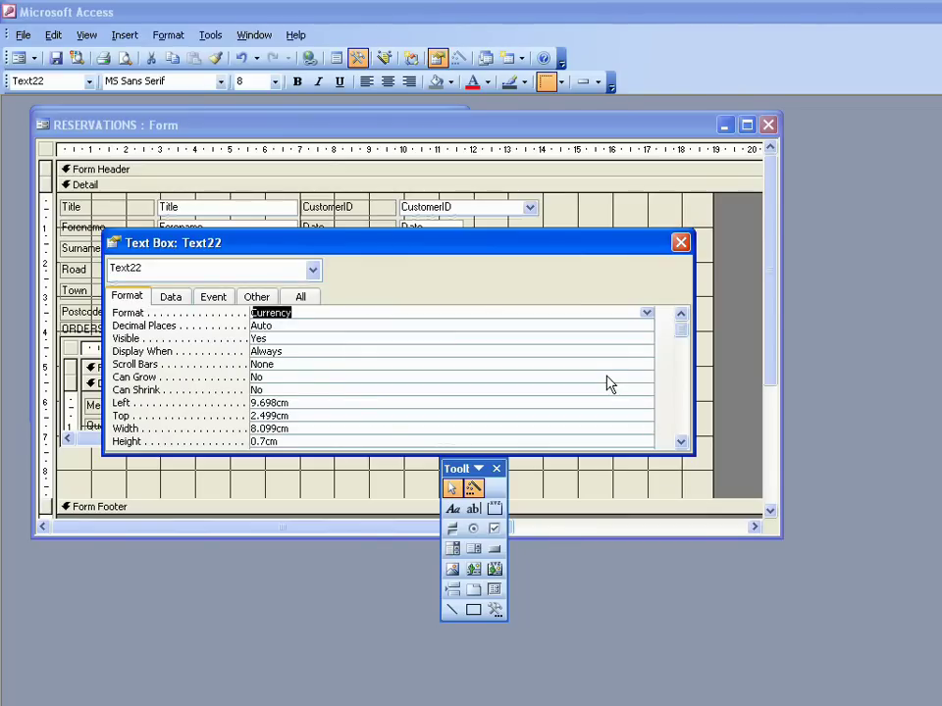
pyautogui.click(681, 242)
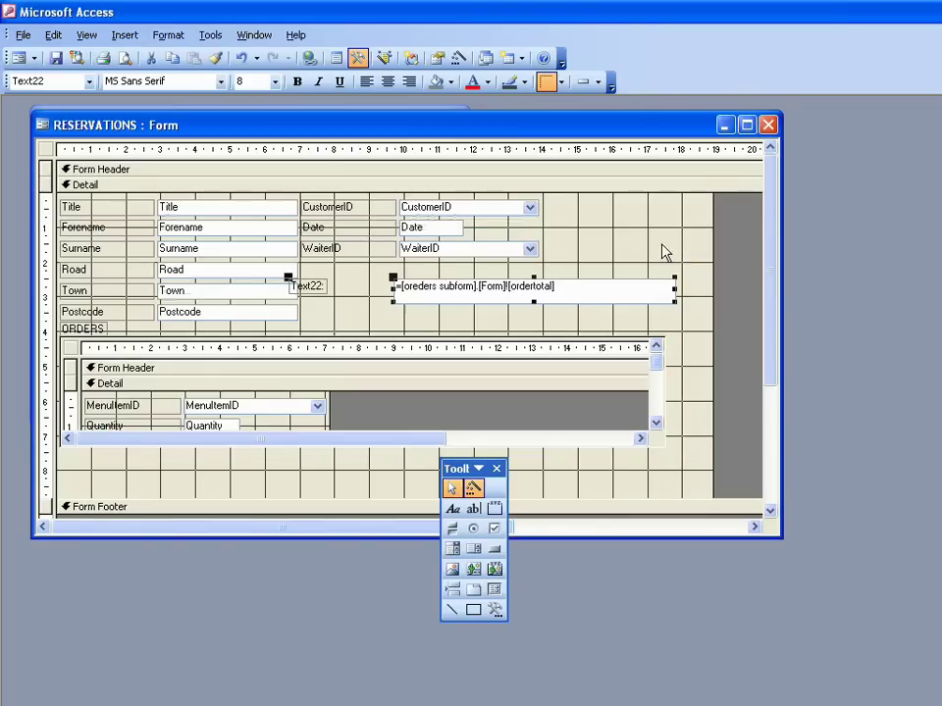
# Narrow and move the total box, align its label beside it, and rename the label 'Total'
pyautogui.moveTo(675, 290); pyautogui.dragTo(564, 294)
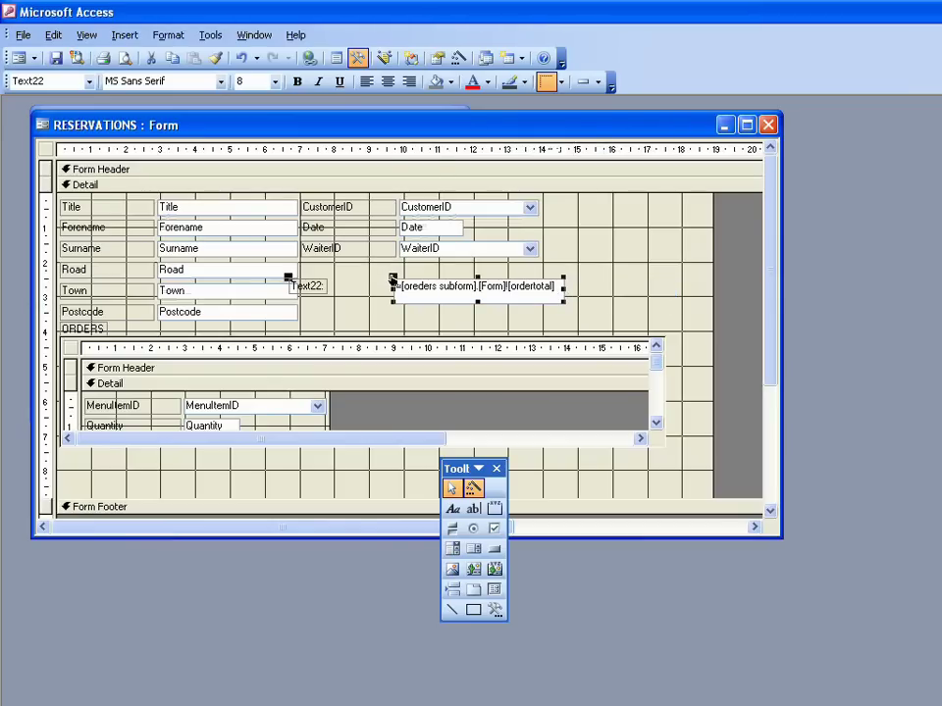
pyautogui.moveTo(393, 282); pyautogui.dragTo(450, 282)
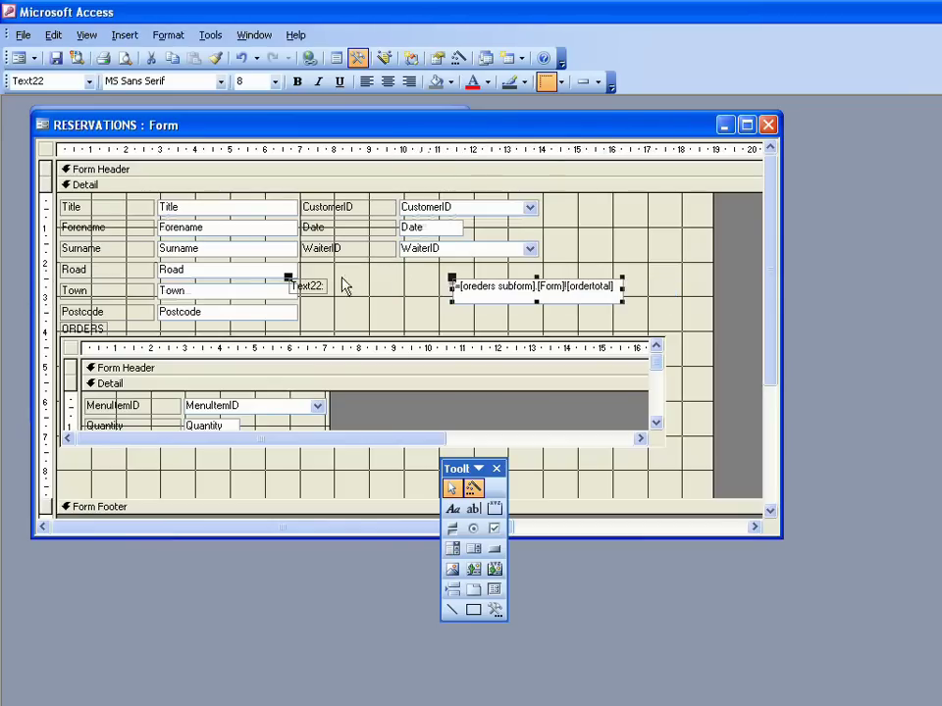
pyautogui.click(316, 287)
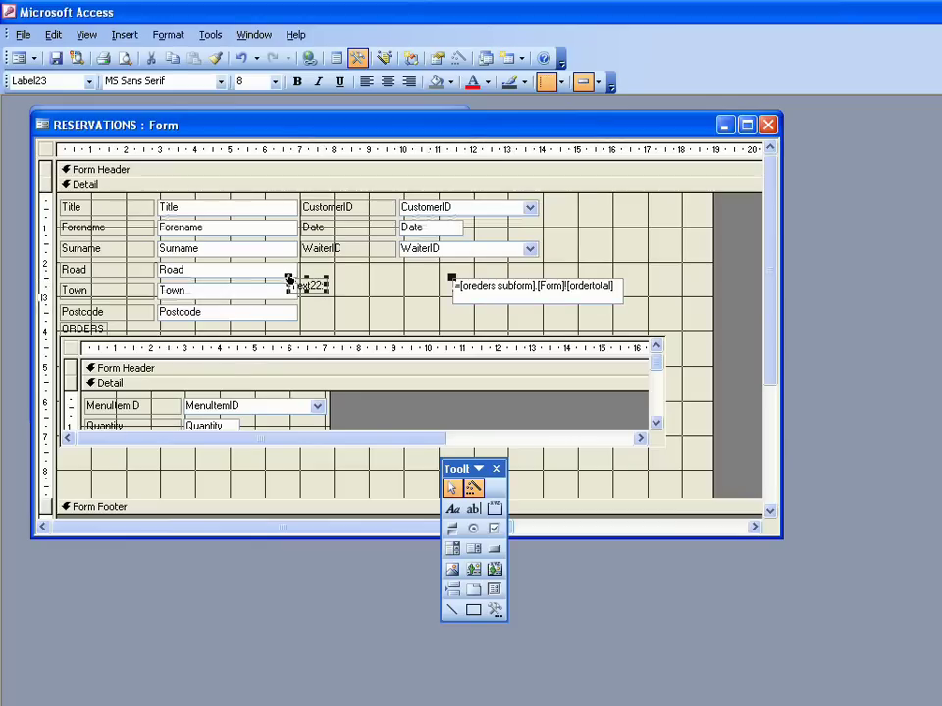
pyautogui.moveTo(290, 279); pyautogui.dragTo(385, 287)
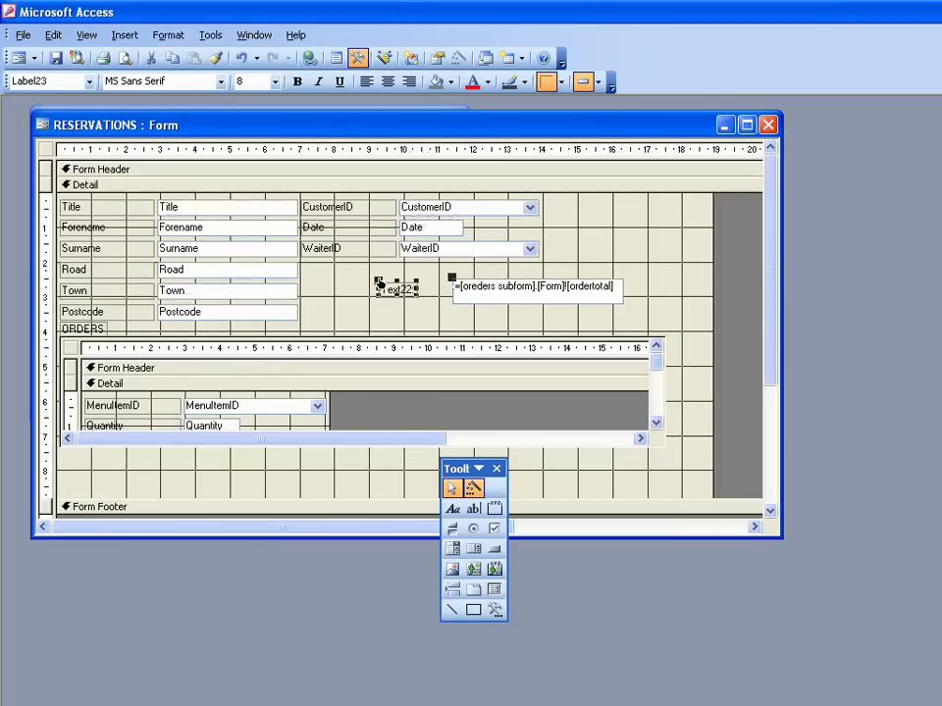
pyautogui.doubleClick(395, 290)
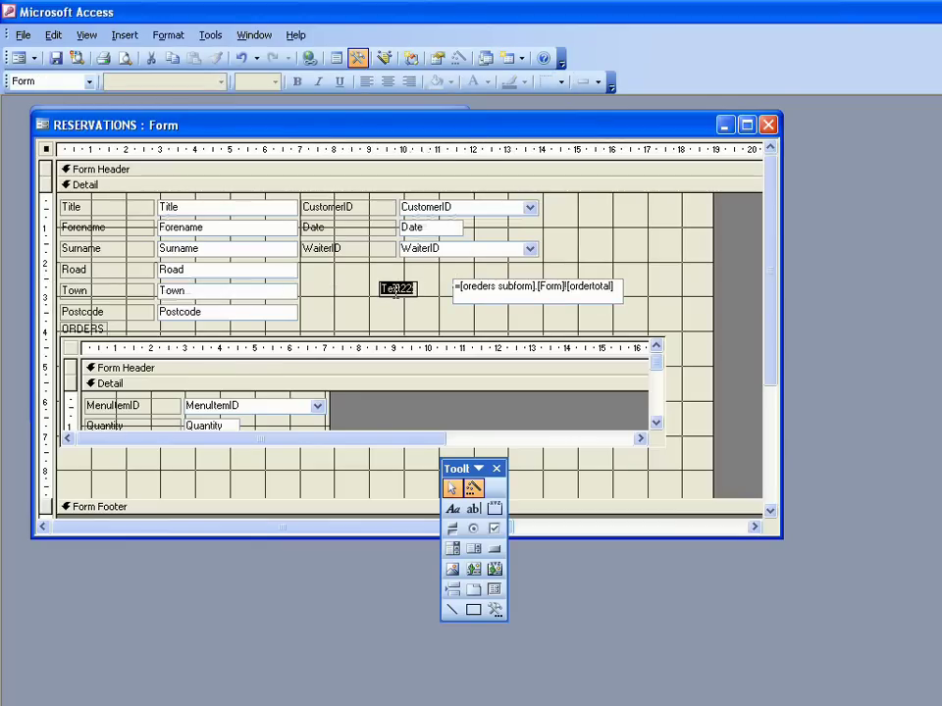
pyautogui.write('Tot')
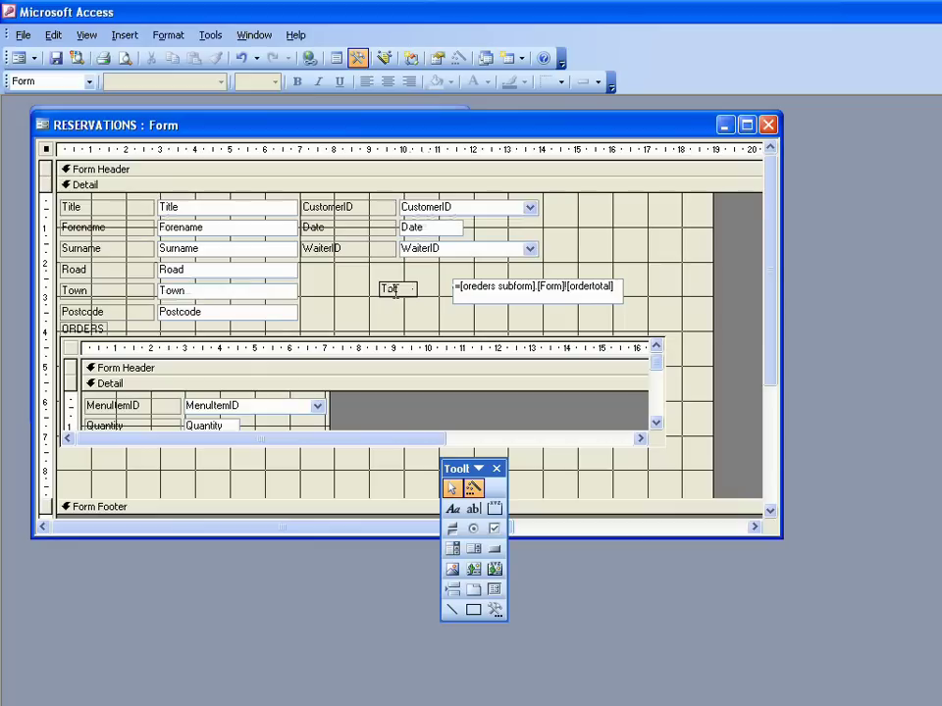
pyautogui.write('al')
# Fix 'oreders' to 'orders' in the total box's expression
pyautogui.doubleClick(477, 293)
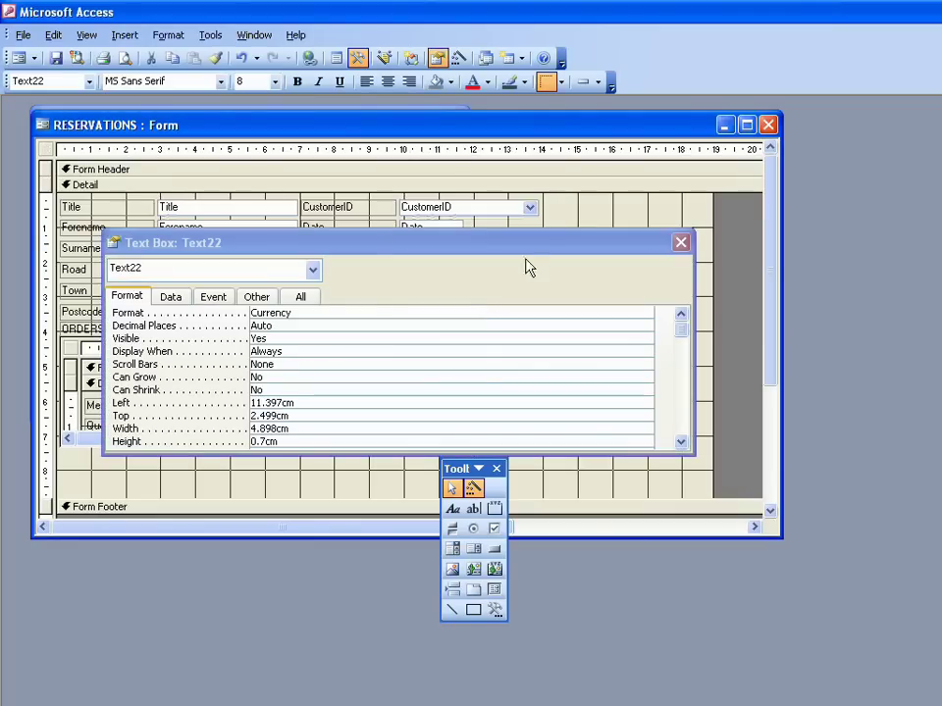
pyautogui.click(679, 242)
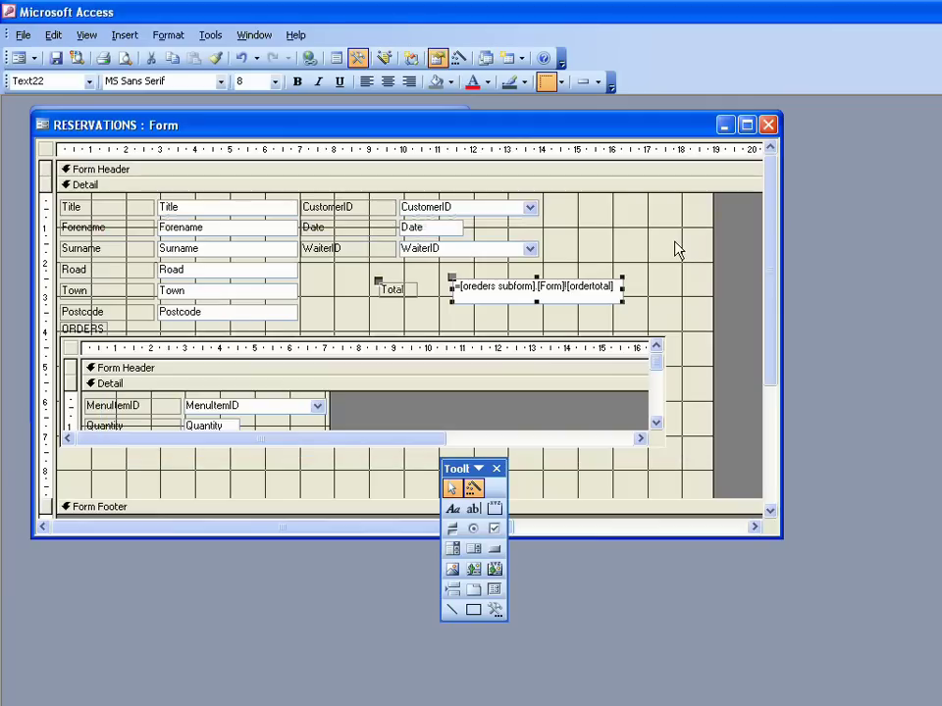
pyautogui.click(457, 284)
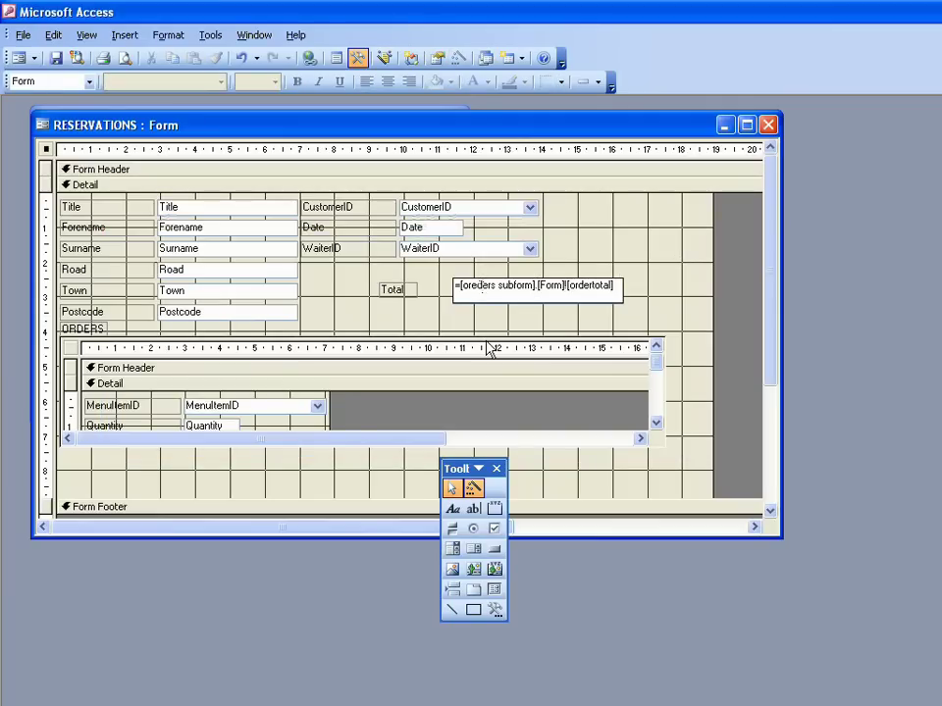
pyautogui.press('Delete')
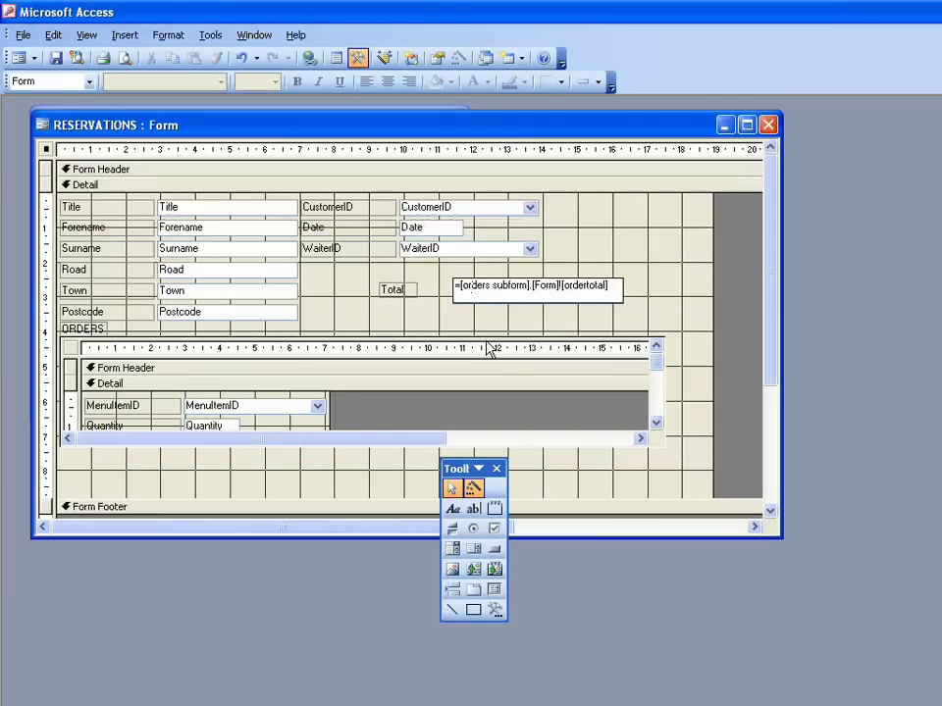